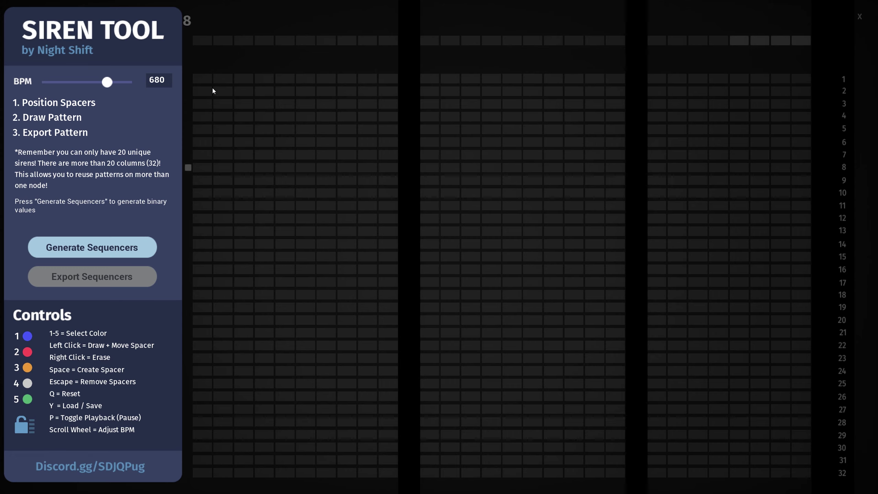
- In the first section, draw blue first-column blocks on rows 1, 3, 4 and red last-column blocks on rows 5, 7, 8, repeating every eight rows
drag(205, 79, 201, 256)
right_click(201, 79)
click(203, 78)
click(202, 104)
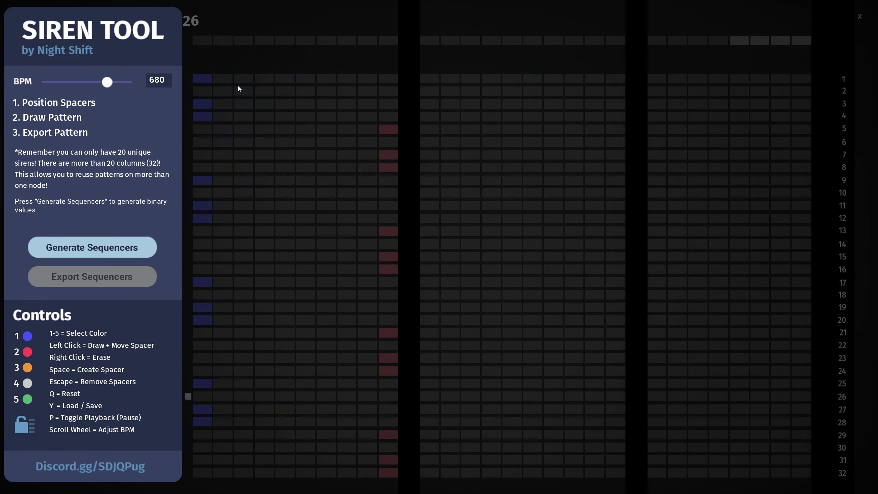
- Add blue in the first section's second column on row 2 and red in its ninth column on row 6, repeating both every eight rows
right_click(227, 128)
click(366, 142)
key(1)
click(222, 193)
key(2)
click(366, 244)
key(1)
click(223, 295)
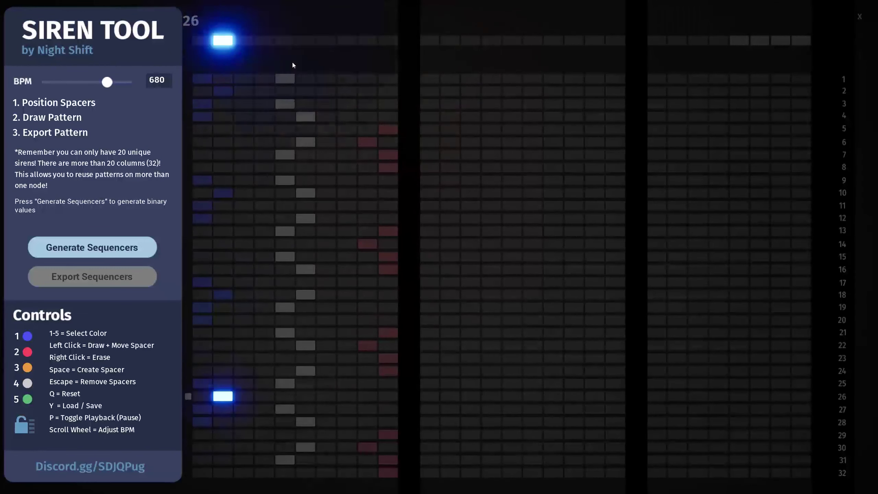
- Widen the first section's inner flashes to three blocks on even rows, blue across columns 2–4 and red across columns 7–9
click(244, 91)
click(264, 91)
click(244, 193)
click(264, 193)
key(2)
click(346, 142)
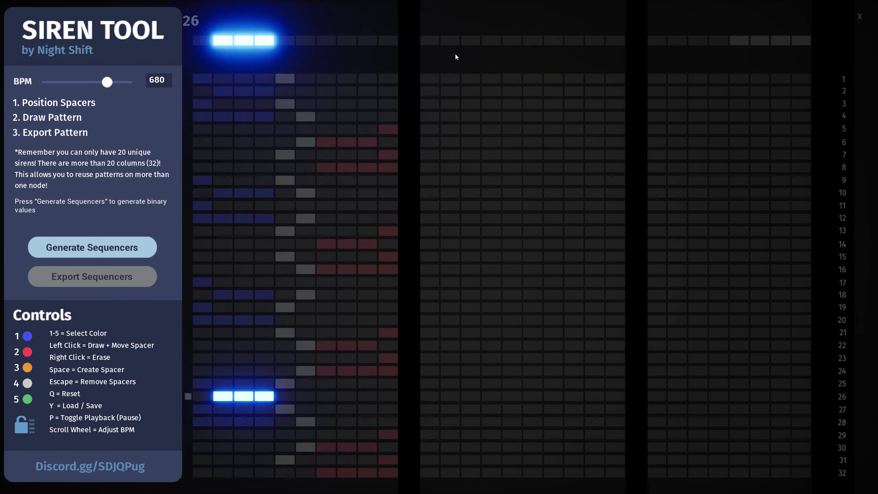
- Fill the middle section with alternating three-block blue and red flashes at its ends and alternating two-block orange flashes in its centre
right_click(435, 79)
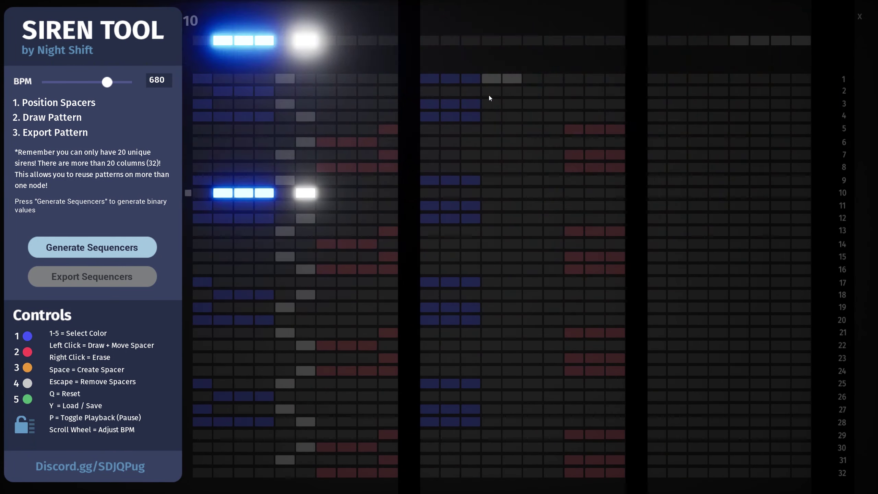
right_click(490, 79)
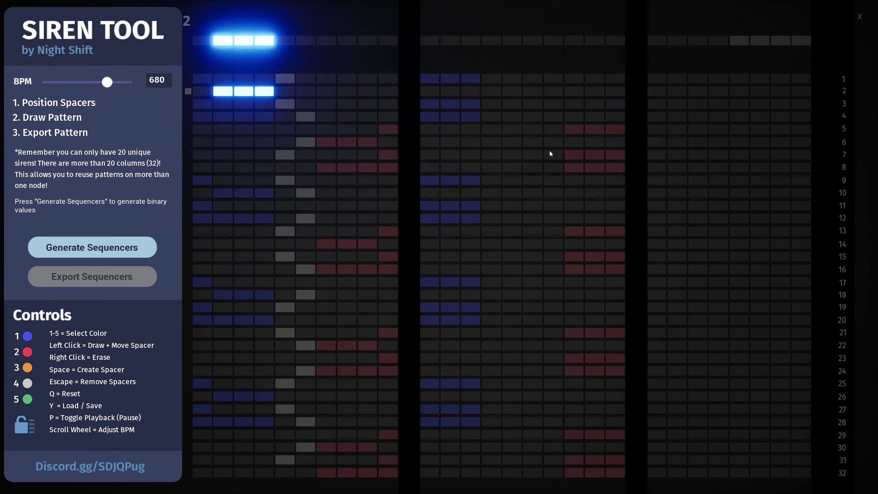
mouse_move(554, 110)
mouse_down()
mouse_move(532, 197)
mouse_move(496, 262)
mouse_move(542, 307)
mouse_move(502, 356)
mouse_move(532, 379)
mouse_up()
mouse_move(527, 410)
mouse_down()
mouse_move(501, 422)
mouse_move(511, 459)
mouse_up()
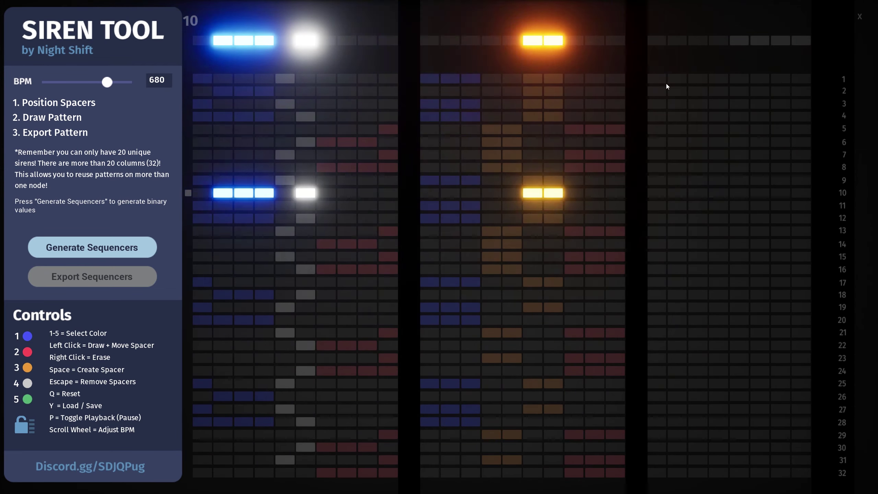
- In the third section, draw blue first-column blocks on rows 1–4 and 9–12 and red last-column blocks on rows 5–8 and 13–16
key(1)
mouse_move(659, 79)
mouse_down()
mouse_move(678, 78)
mouse_move(659, 117)
mouse_up()
right_click(679, 80)
key(2)
drag(801, 130, 801, 168)
key(1)
drag(658, 180, 657, 218)
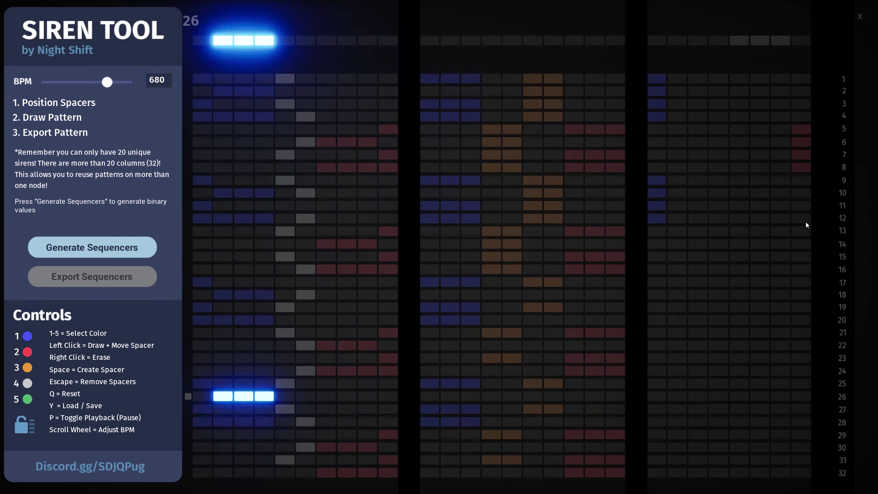
key(2)
drag(803, 231, 802, 269)
- In the third section, draw three blue blocks on row 17, two orange centre blocks on row 18 and three red blocks on row 19
key(1)
click(658, 283)
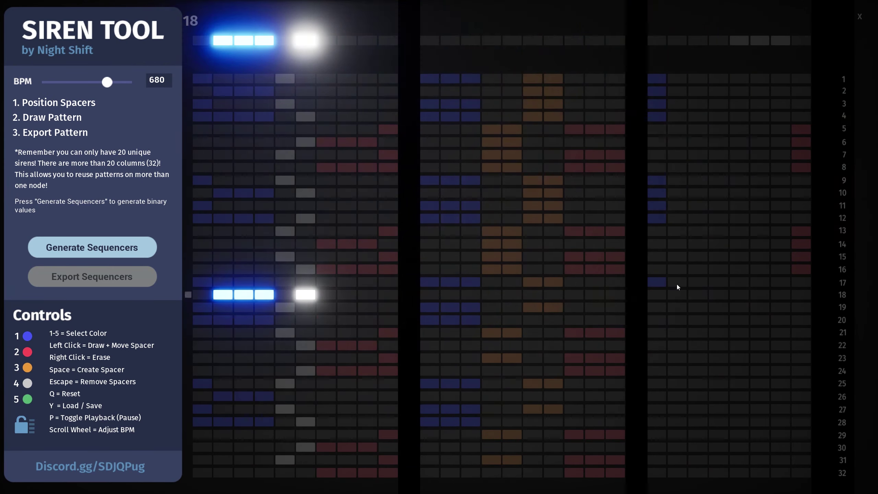
key(2)
click(720, 295)
drag(676, 284, 800, 306)
key(3)
key(2)
- Continue the third section's sweep with three blue blocks at its start on rows 21, 25 and 29
key(1)
drag(740, 320, 718, 320)
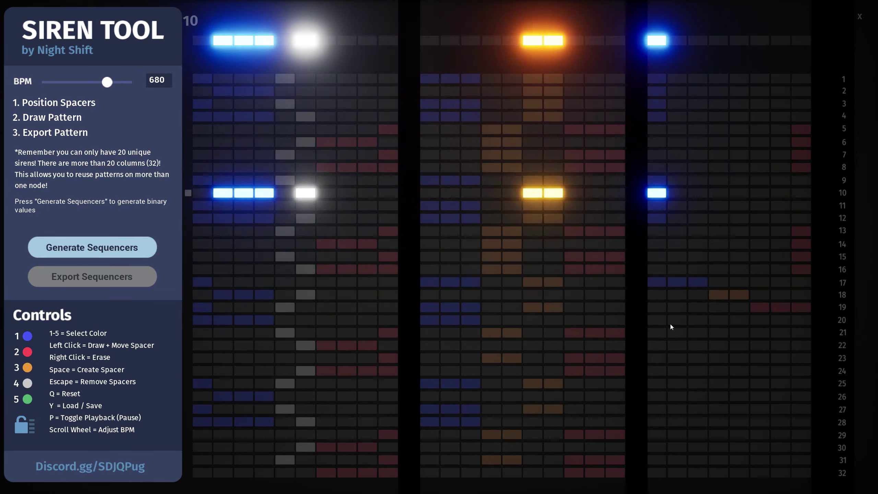
mouse_move(658, 332)
mouse_down()
mouse_move(763, 358)
mouse_move(658, 383)
mouse_up()
drag(696, 434, 656, 435)
drag(718, 447, 800, 459)
drag(738, 472, 718, 472)
- Complete the third section's sweep with two orange centre blocks on even rows 20–32 and three red end blocks on rows 23, 27 and 31
key(3)
mouse_move(718, 321)
mouse_down()
mouse_move(737, 322)
mouse_move(719, 345)
mouse_up()
mouse_move(737, 370)
mouse_down()
mouse_move(719, 371)
mouse_move(737, 396)
mouse_up()
drag(737, 421, 718, 422)
drag(719, 447, 738, 447)
drag(718, 472, 800, 459)
key(2)
drag(800, 409, 760, 409)
drag(760, 358, 799, 361)
- Widen the third section's flashes to three blocks, blue on rows 1, 3, 9, 11 and red on rows 5, 7, 13, 15
key(1)
mouse_move(697, 103)
mouse_down()
mouse_move(677, 104)
mouse_move(698, 79)
mouse_up()
key(2)
mouse_move(760, 129)
mouse_down()
mouse_move(788, 129)
mouse_move(760, 155)
mouse_up()
key(1)
drag(696, 179, 677, 180)
drag(677, 205, 696, 206)
key(2)
mouse_move(781, 231)
mouse_down()
mouse_move(761, 234)
mouse_move(782, 256)
mouse_up()
- Add single orange blocks in the third section, in its fifth column on rows 1–4 and 9–12 and its fourth column on rows 5–8 and 13–16
key(3)
drag(737, 79, 737, 116)
drag(720, 129, 720, 167)
drag(736, 180, 736, 218)
drag(720, 231, 721, 269)
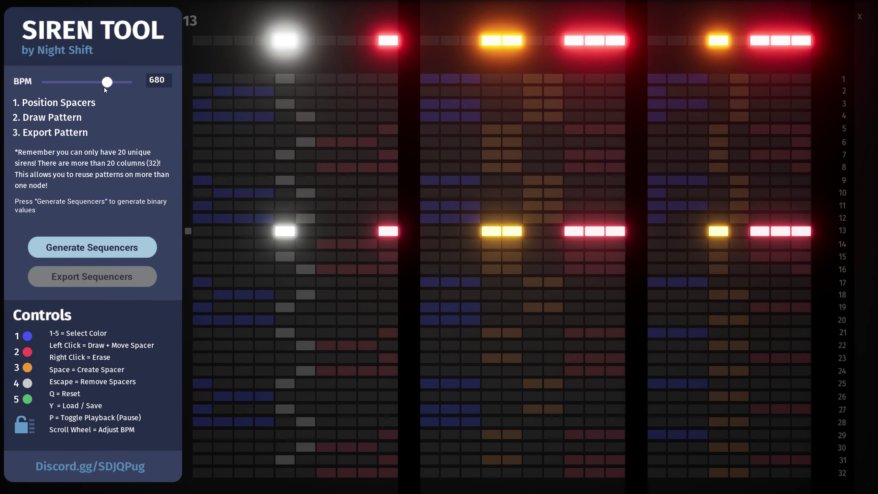
- Try the pattern's playback at different speeds, including 864, 386, 410 and 221 BPM
drag(105, 83, 100, 83)
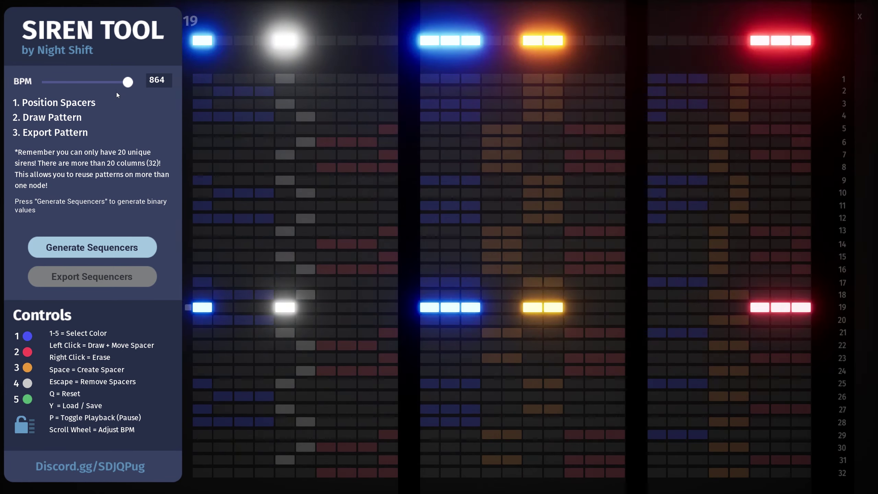
drag(119, 83, 75, 83)
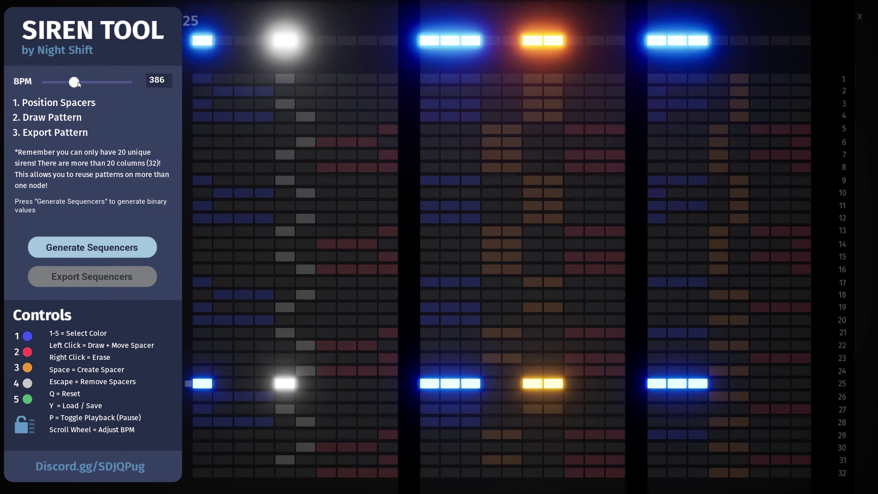
mouse_move(79, 83)
mouse_down()
mouse_move(67, 86)
mouse_move(77, 84)
mouse_up()
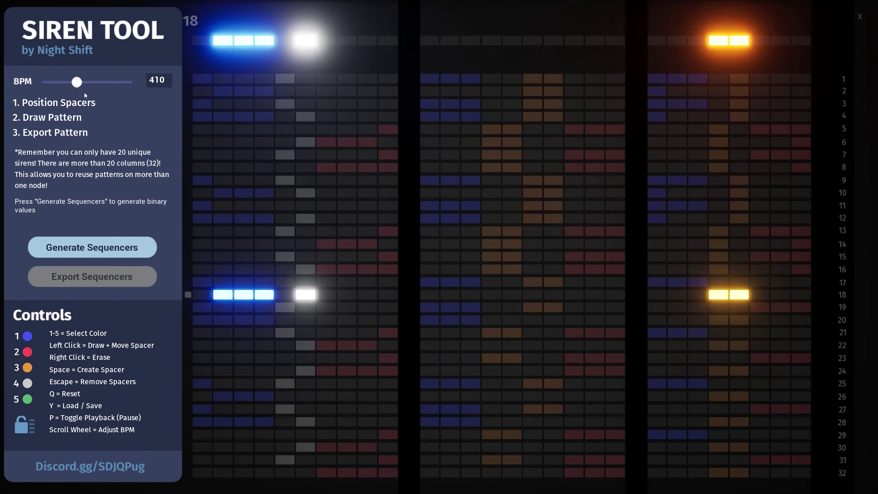
drag(77, 83, 121, 83)
drag(121, 83, 56, 83)
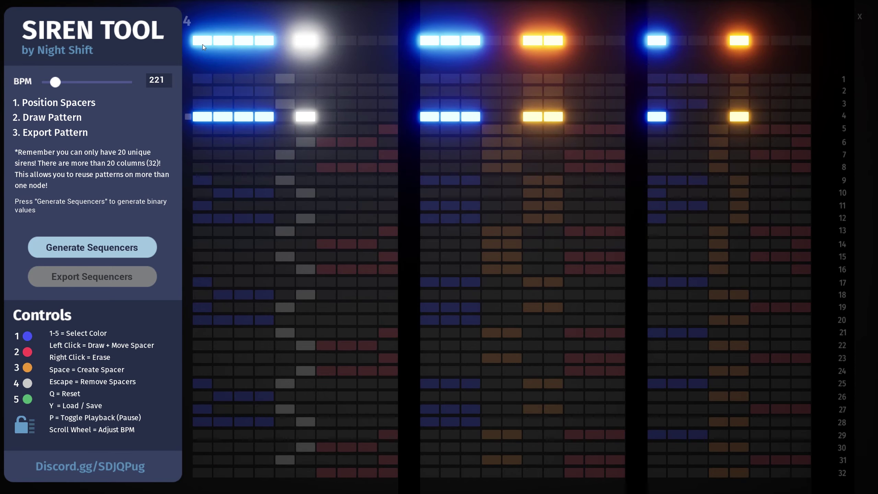
- Set the pattern's playback speed to 778 BPM
drag(56, 87, 115, 86)
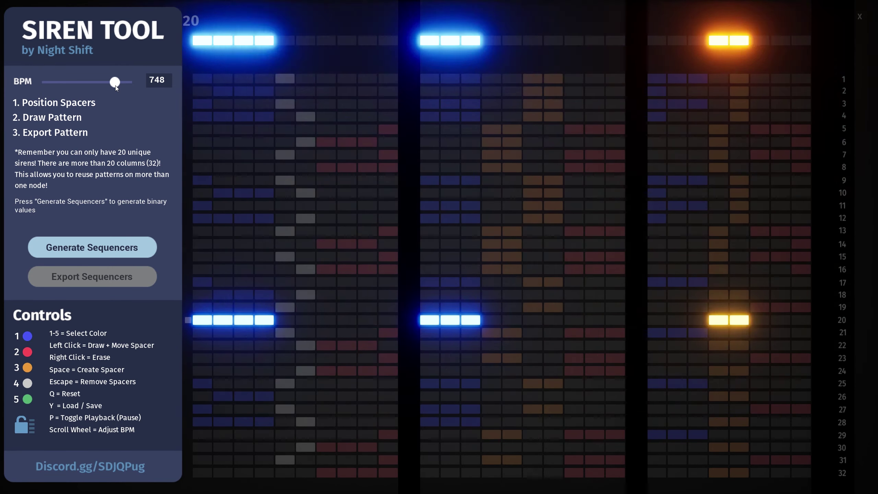
scroll(115, 85, up, 3)
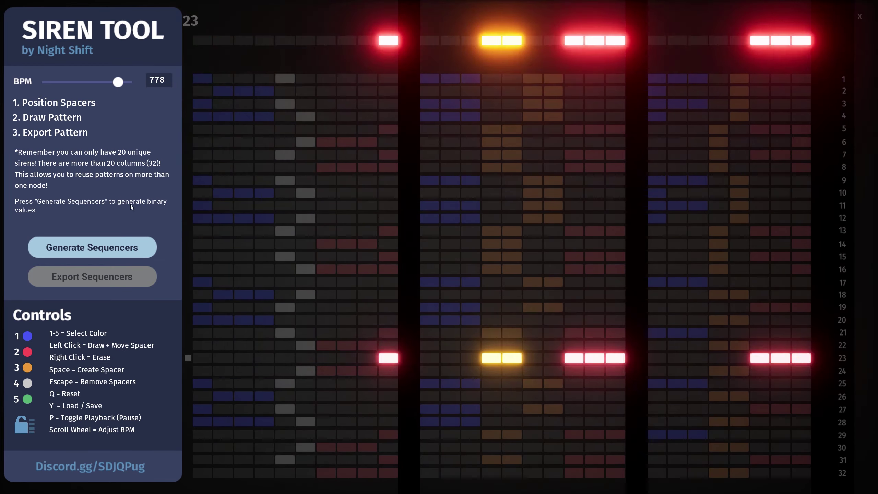
- Generate the pattern's binary sequencer values and export them to a file
click(97, 247)
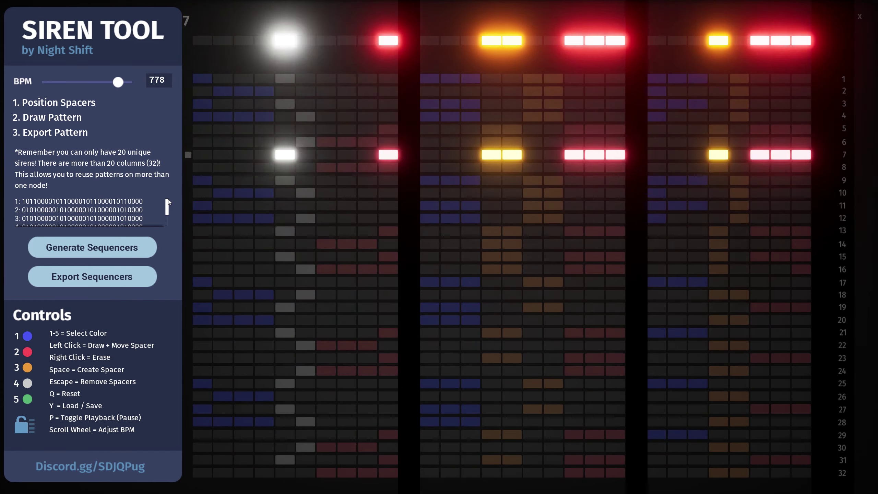
mouse_move(167, 202)
mouse_down()
mouse_move(168, 216)
mouse_move(167, 206)
mouse_up()
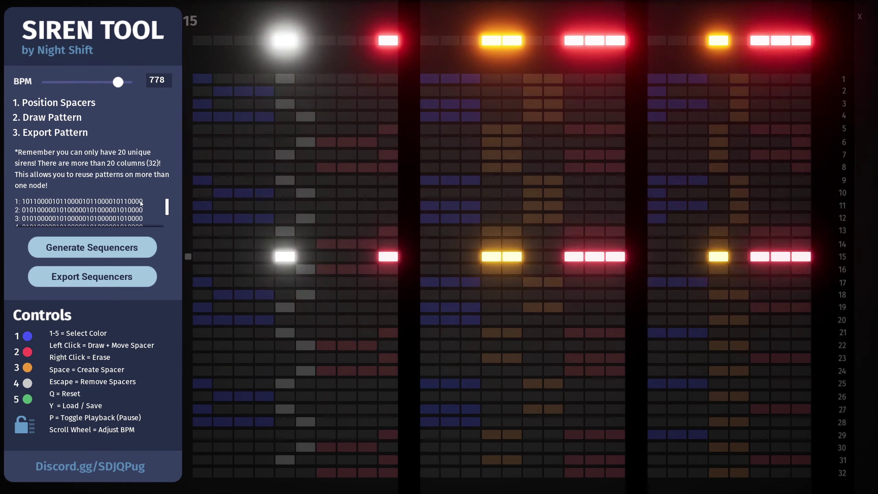
drag(167, 206, 167, 217)
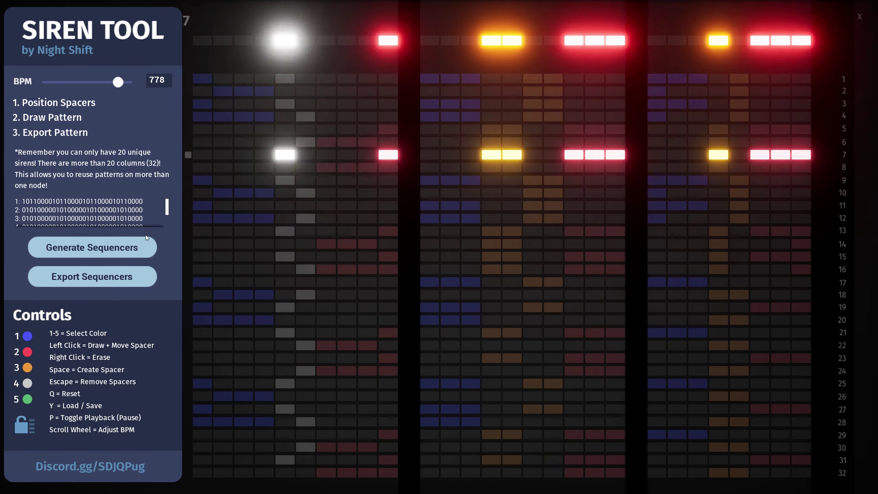
click(69, 280)
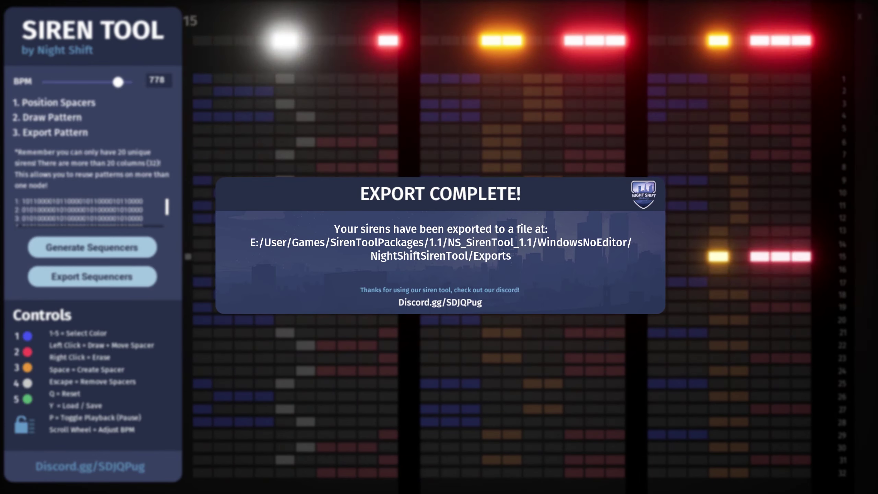
- Switch to the exported SirenExport.txt in Notepad and arrange it beside the RapidTables Binary to Decimal converter in Chrome
key(alt+Tab)
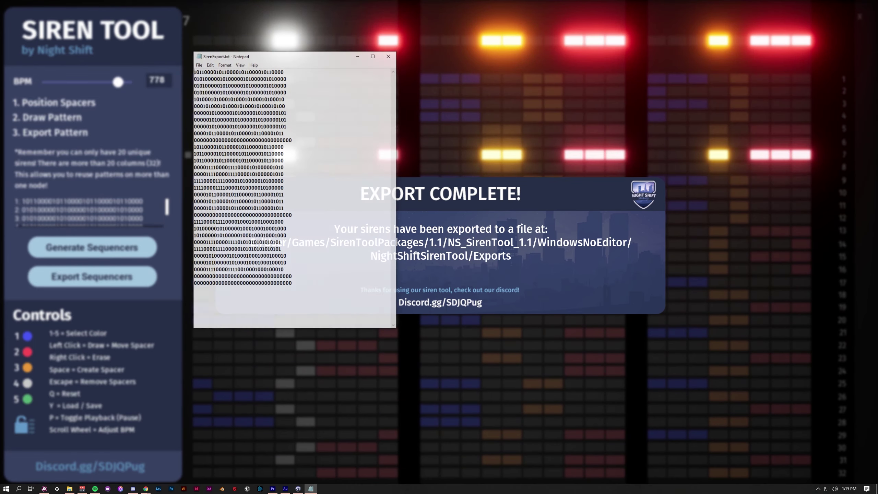
drag(304, 60, 308, 33)
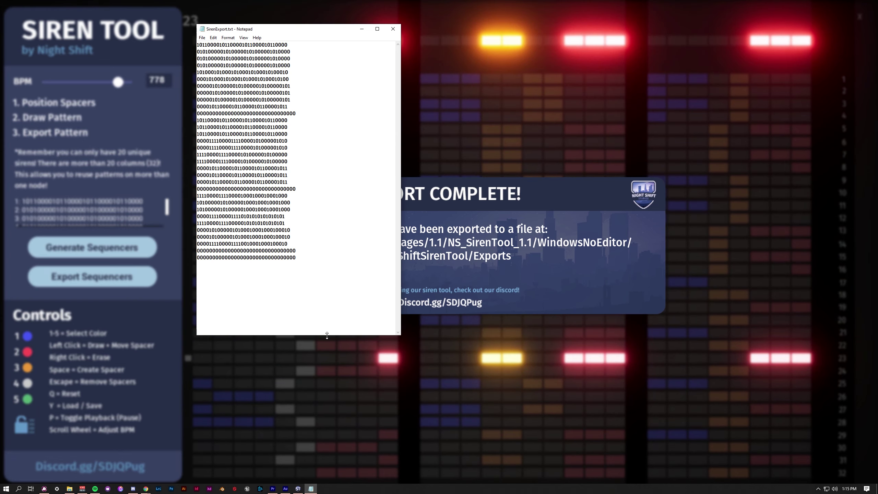
drag(334, 334, 334, 367)
drag(306, 30, 312, 41)
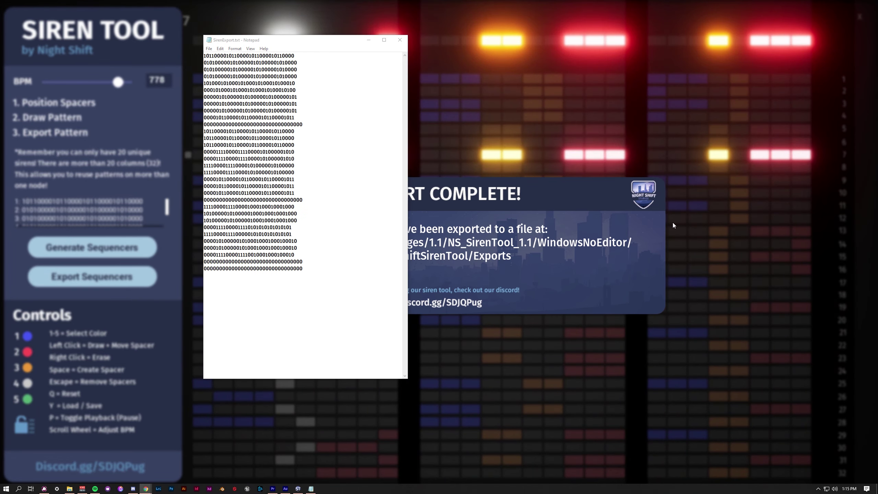
drag(877, 100, 574, 125)
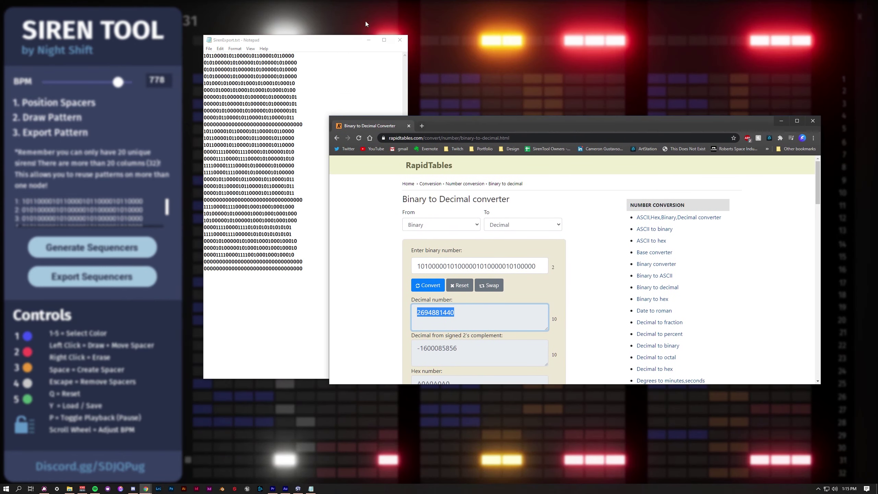
click(327, 42)
drag(328, 45, 207, 65)
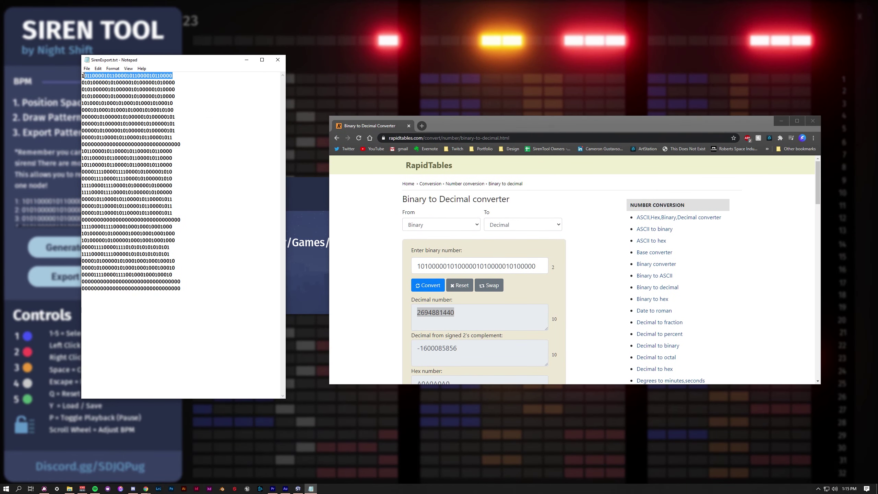
drag(83, 76, 82, 76)
click(510, 284)
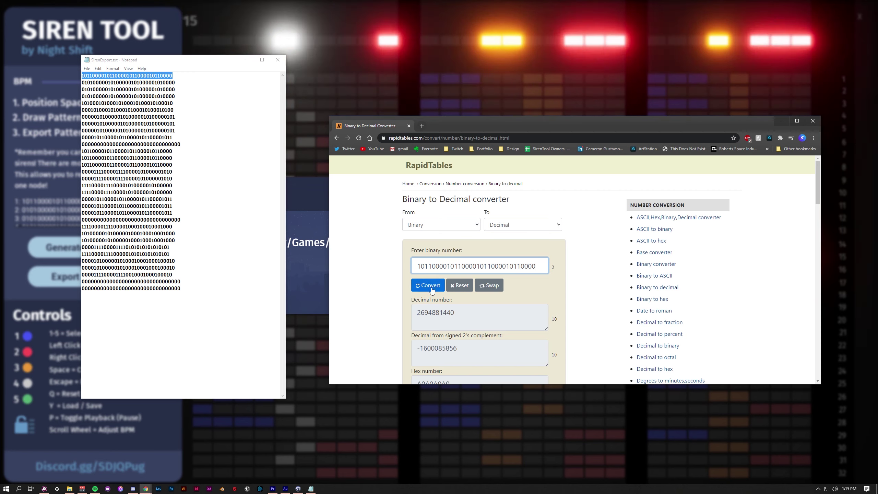
drag(474, 312, 343, 320)
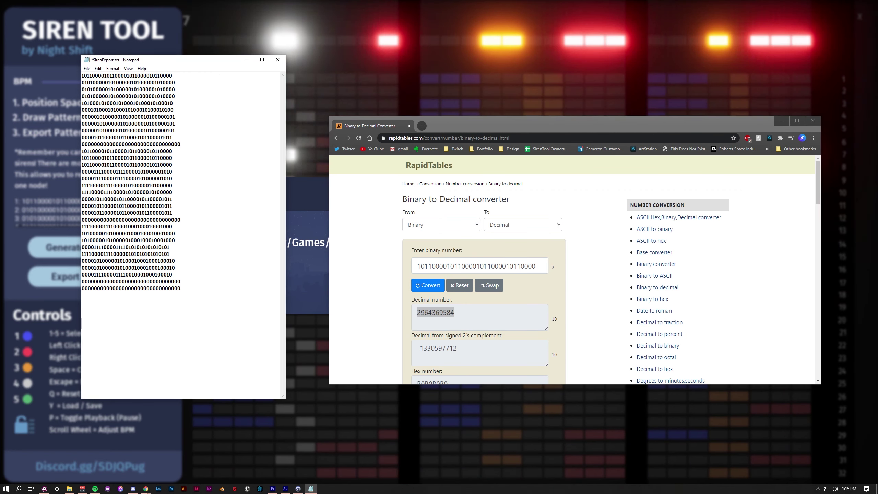
click(174, 75)
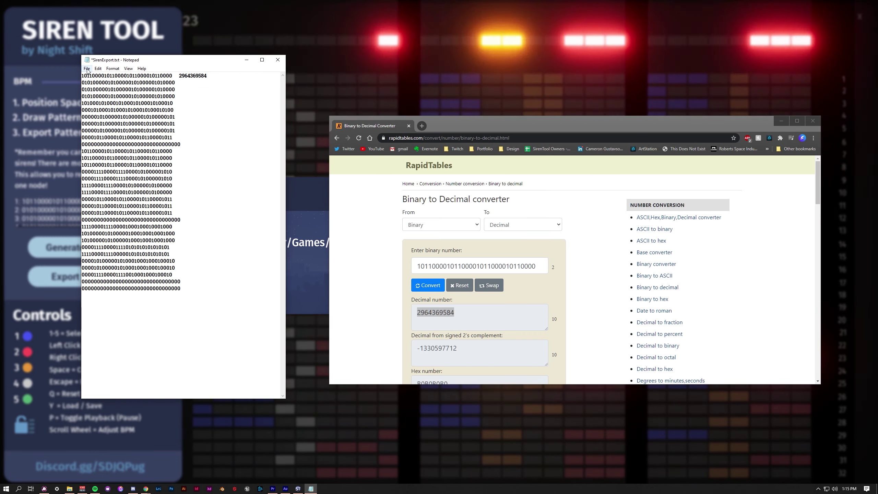
click(98, 68)
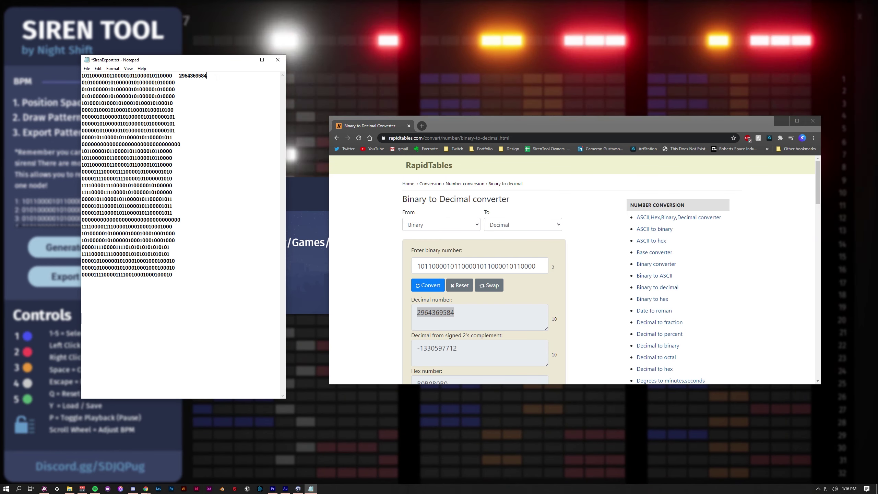
- Reposition the converter and Notepad windows, keeping SirenExport.txt open by cancelling the save prompt
drag(580, 126, 540, 42)
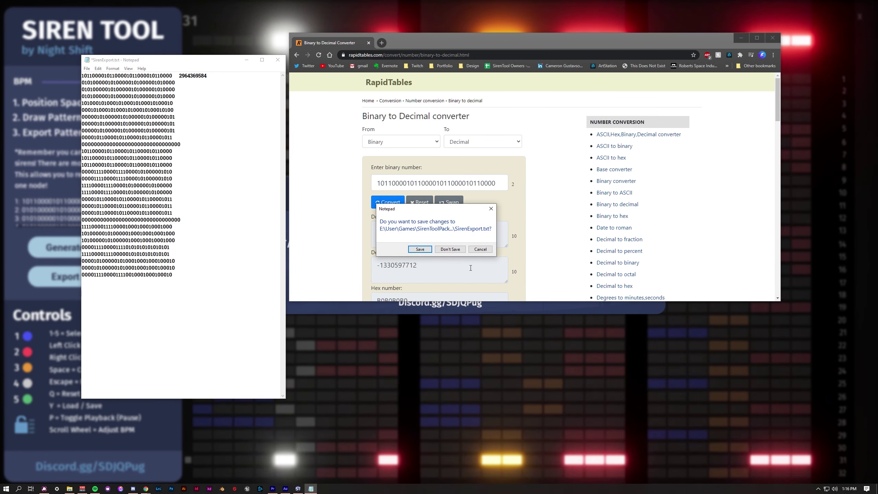
click(484, 250)
drag(187, 64, 741, 103)
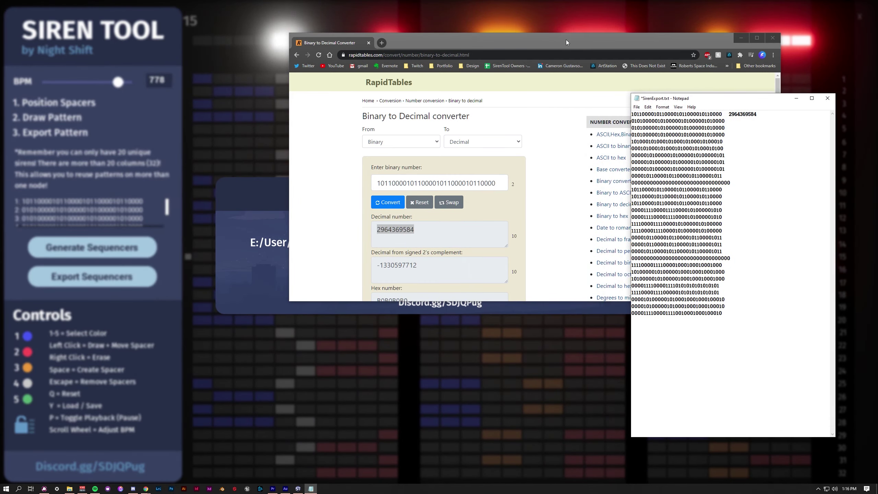